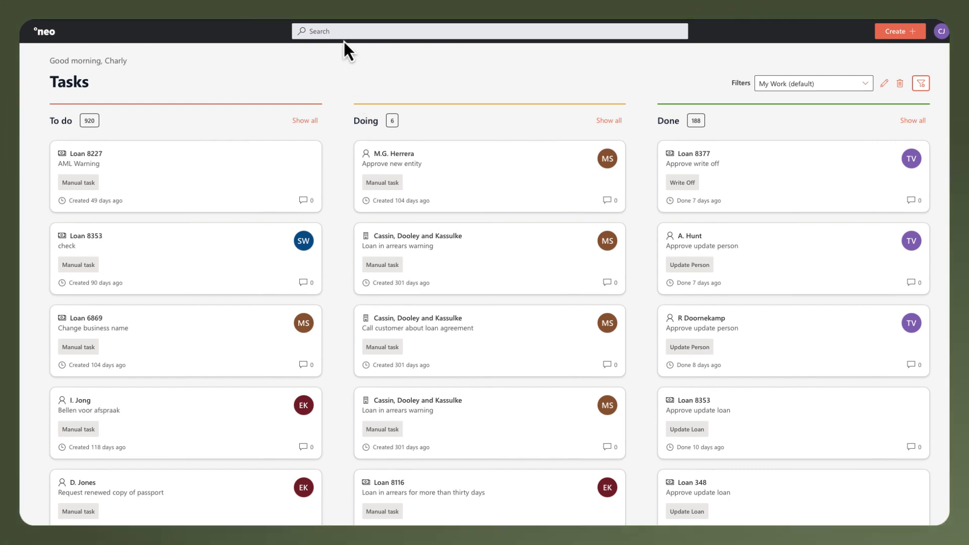
Step: Search for the customer by first name and open the third person record in the results
click(342, 31)
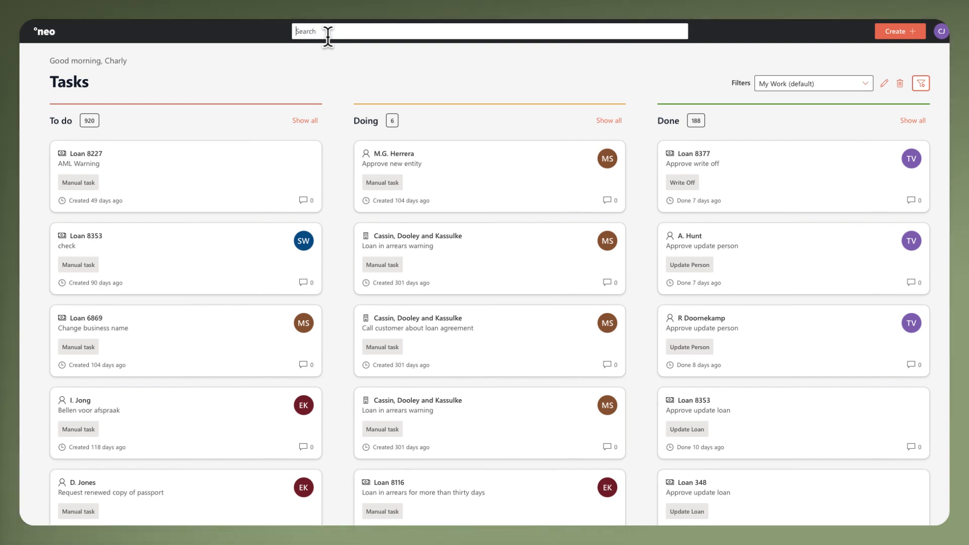
text(p)
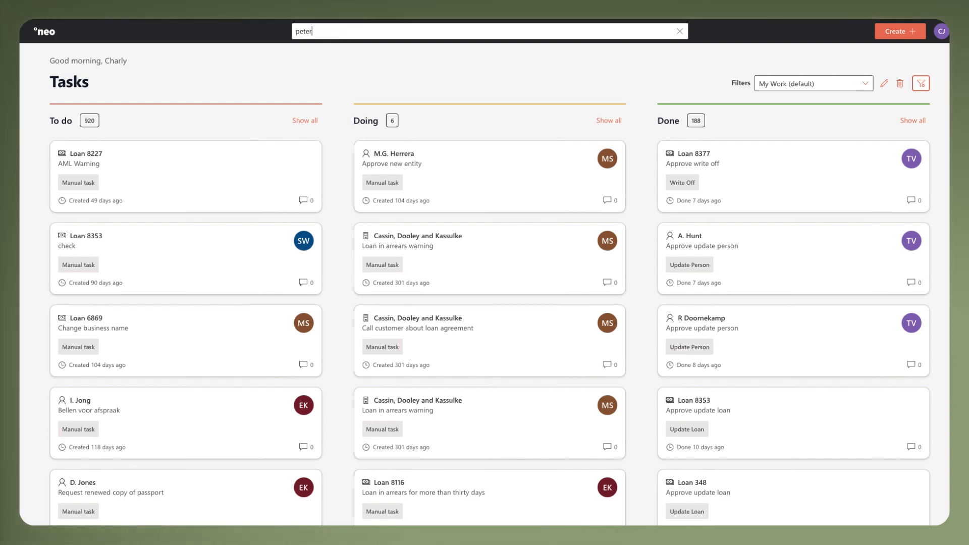
text(eter)
key(Return)
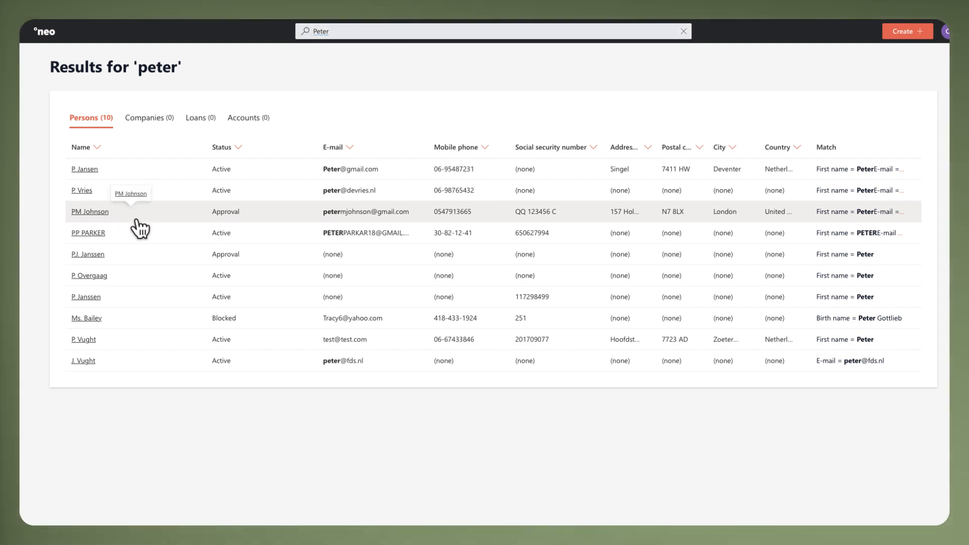
click(129, 217)
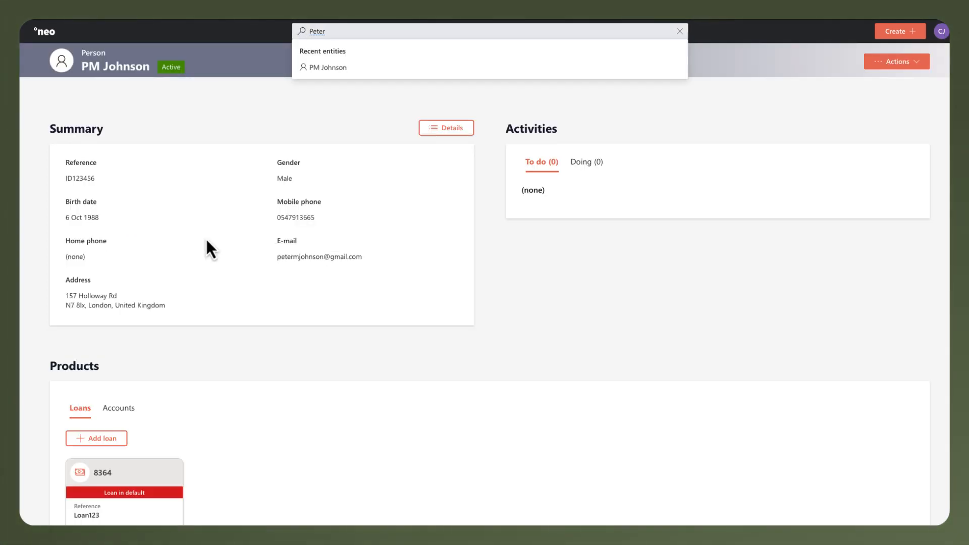
Step: Open the customer's defaulted loan from their products and examine its full details, including the template details
click(231, 355)
scroll(215, 360, down, 3)
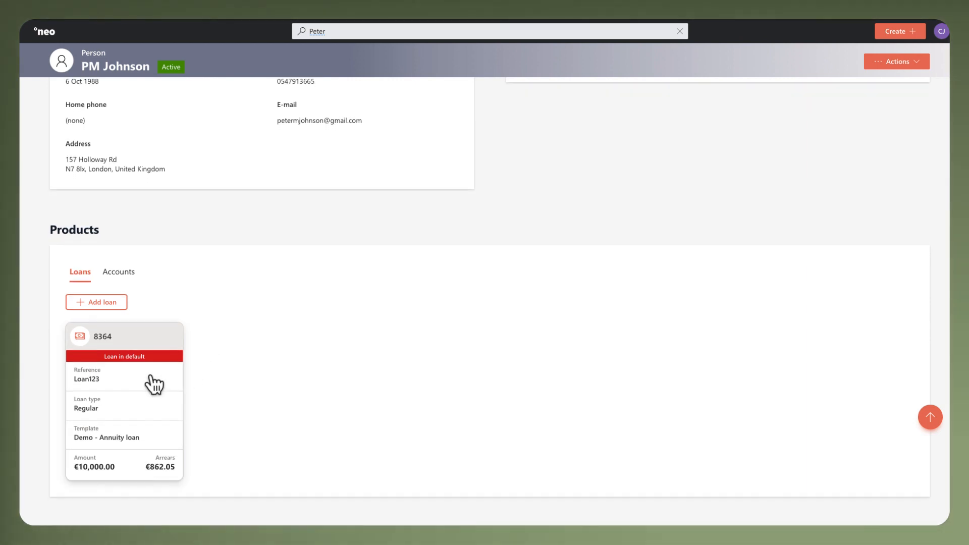
click(150, 379)
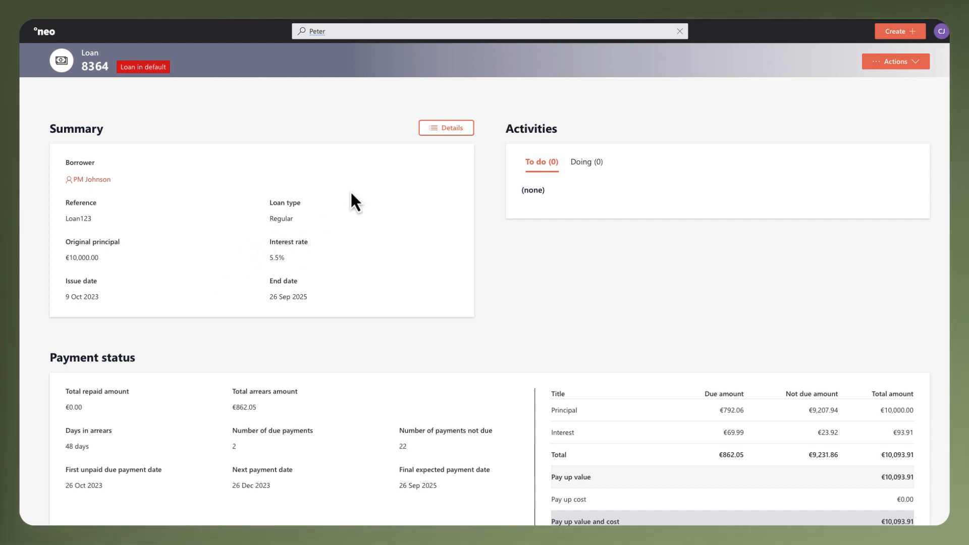
click(432, 132)
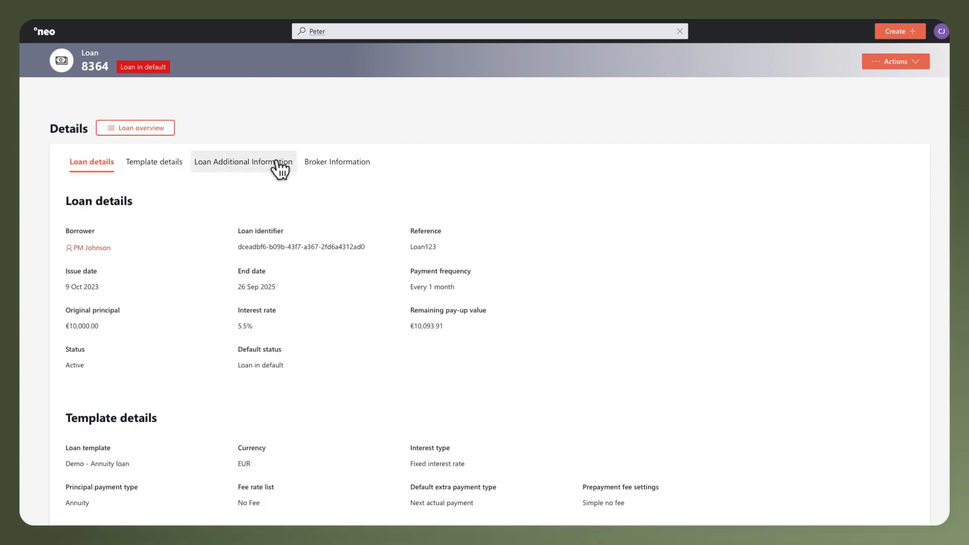
click(138, 169)
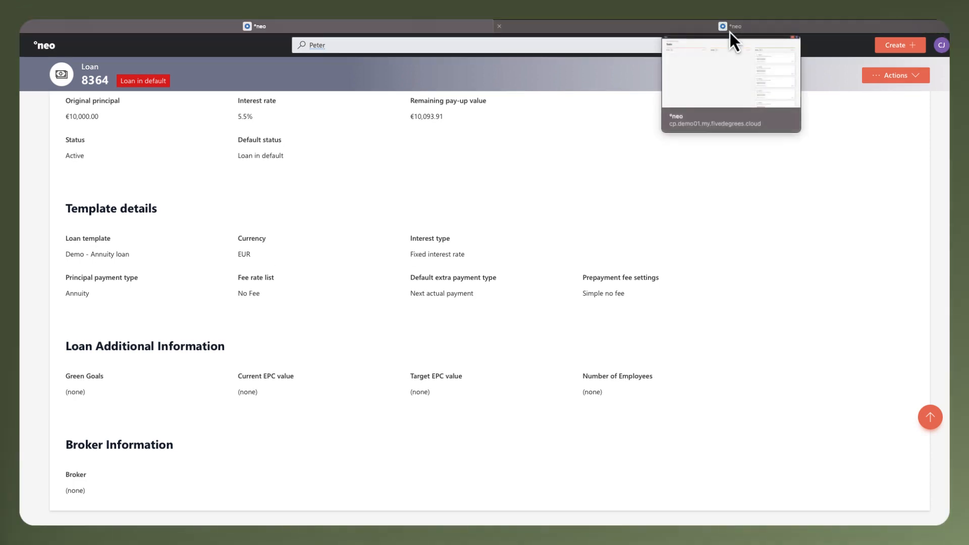
Step: Switch to the configuration portal and open the Sandbox environment
click(730, 30)
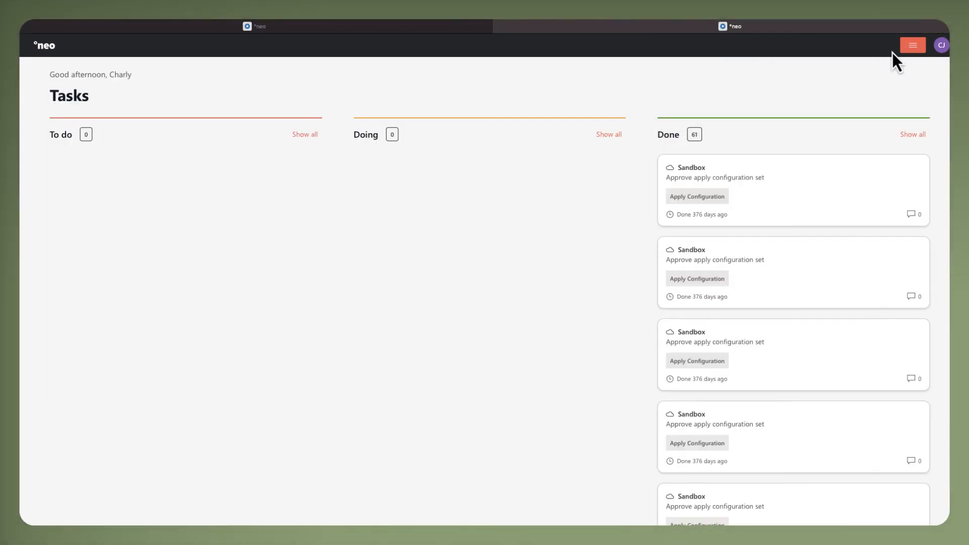
click(909, 48)
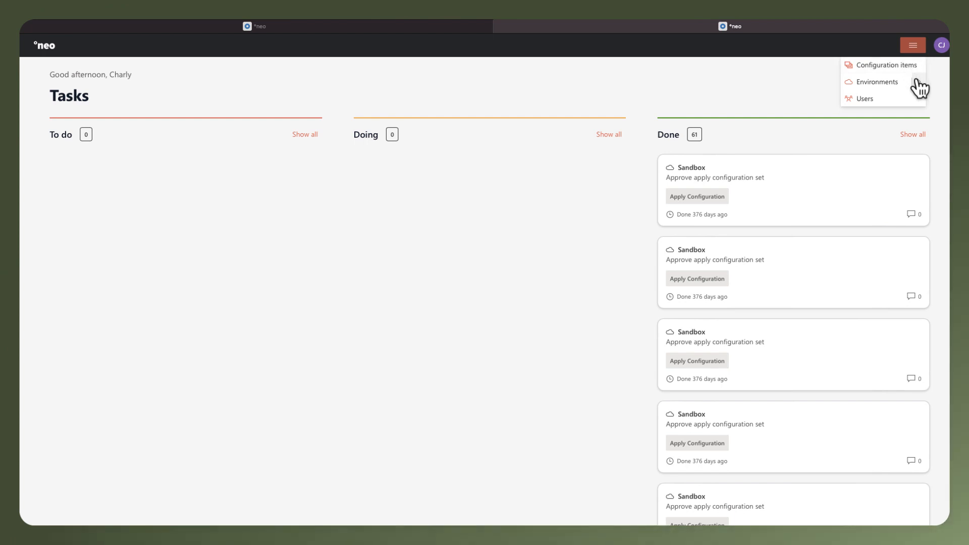
mouse_move(894, 84)
click(822, 86)
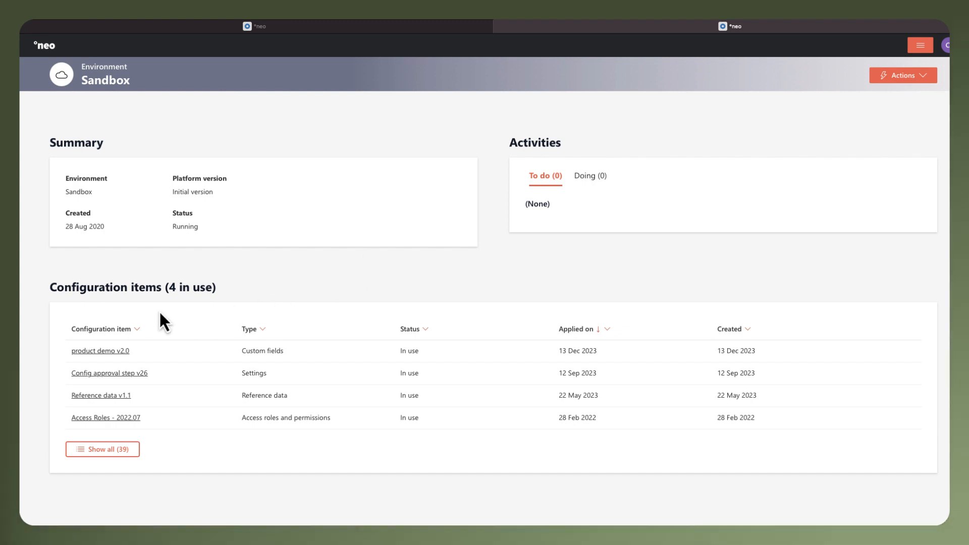
Step: Open product demo v2.0 and examine its loan custom fields under Loan Additional Information and Broker Information
click(100, 352)
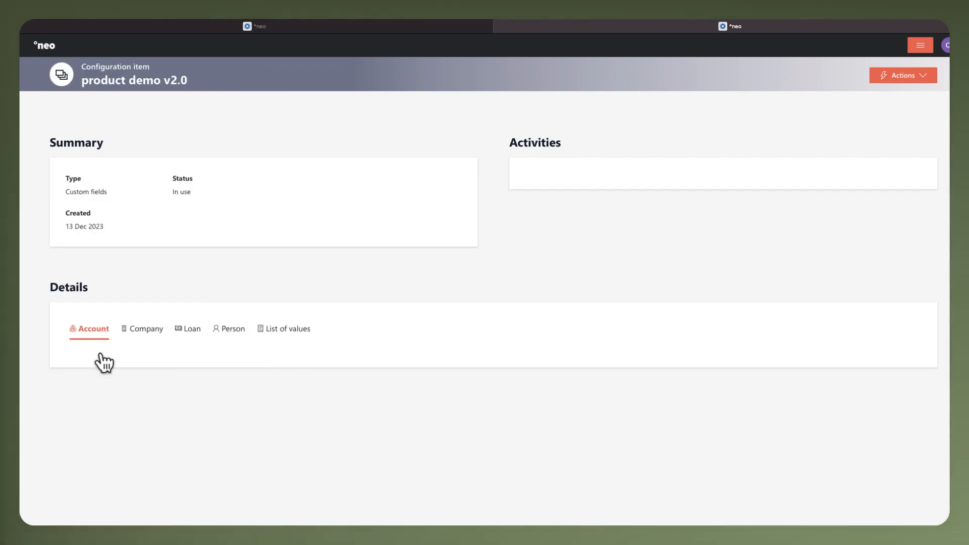
click(182, 338)
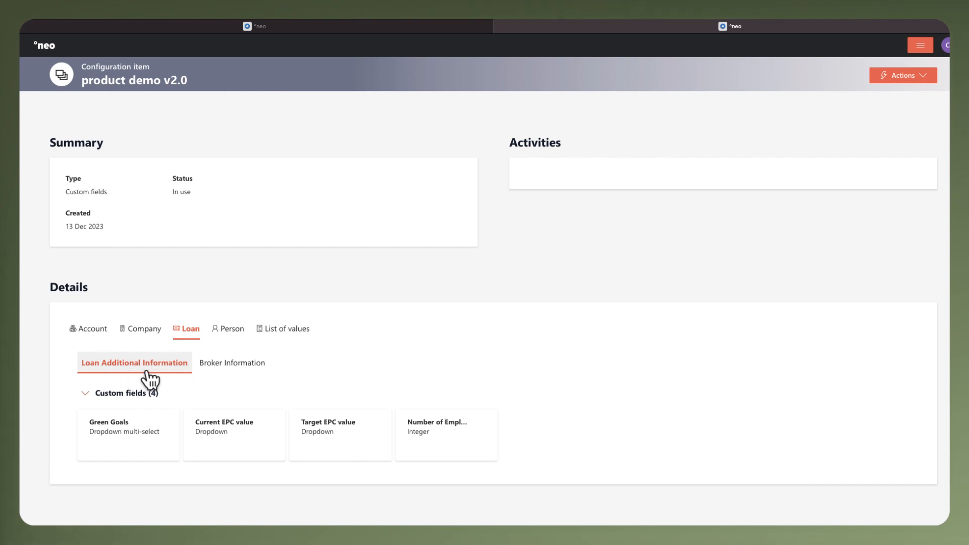
click(254, 370)
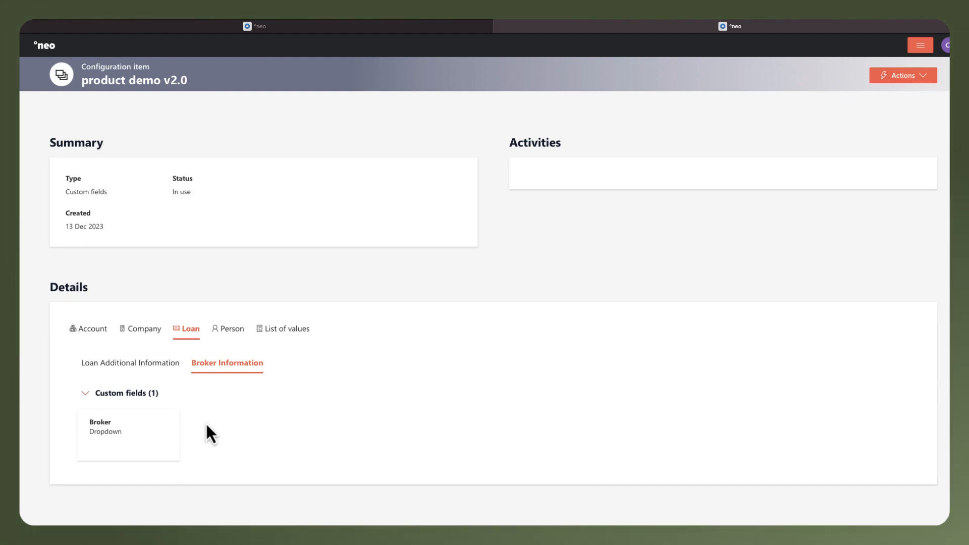
Step: Start a copy of this configuration item and name it product demo v2.1
click(886, 80)
click(884, 92)
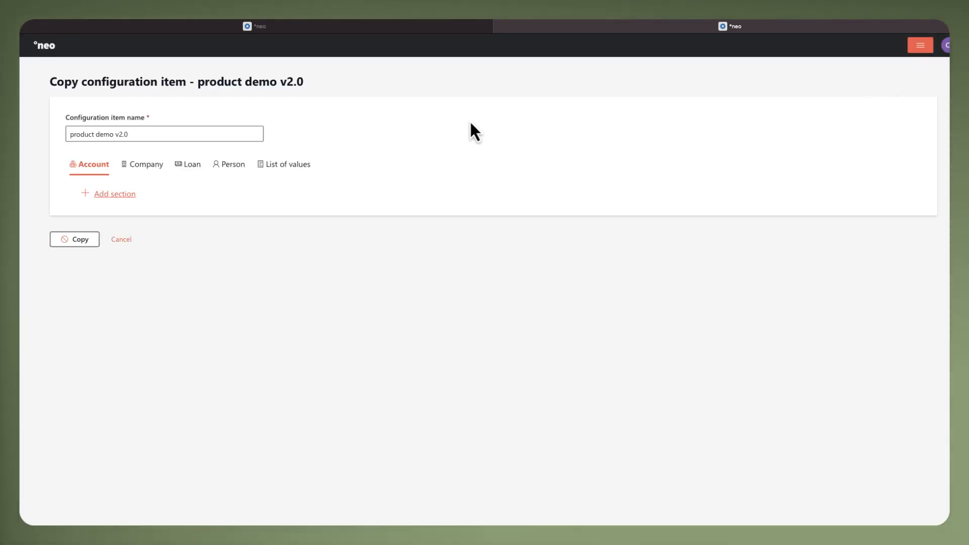
click(253, 134)
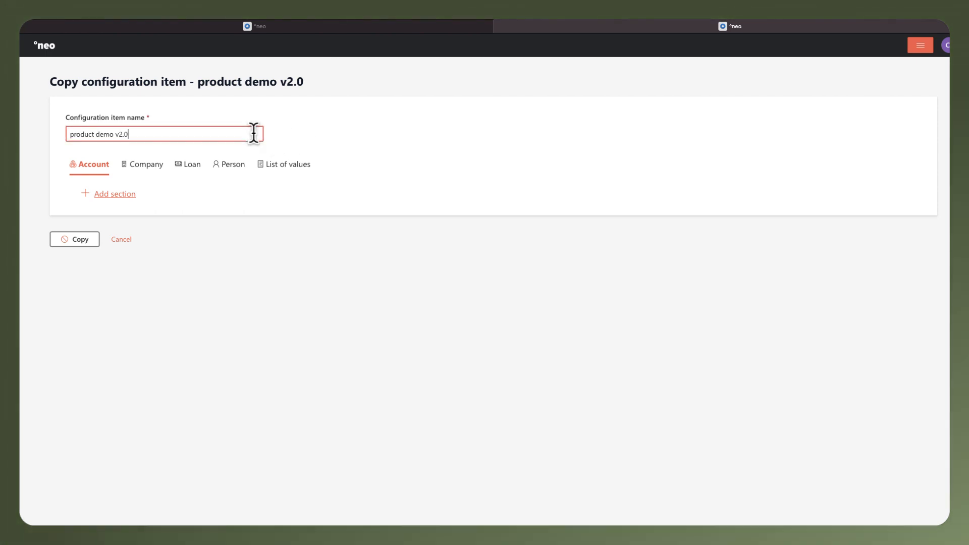
key(BackSpace)
text(1)
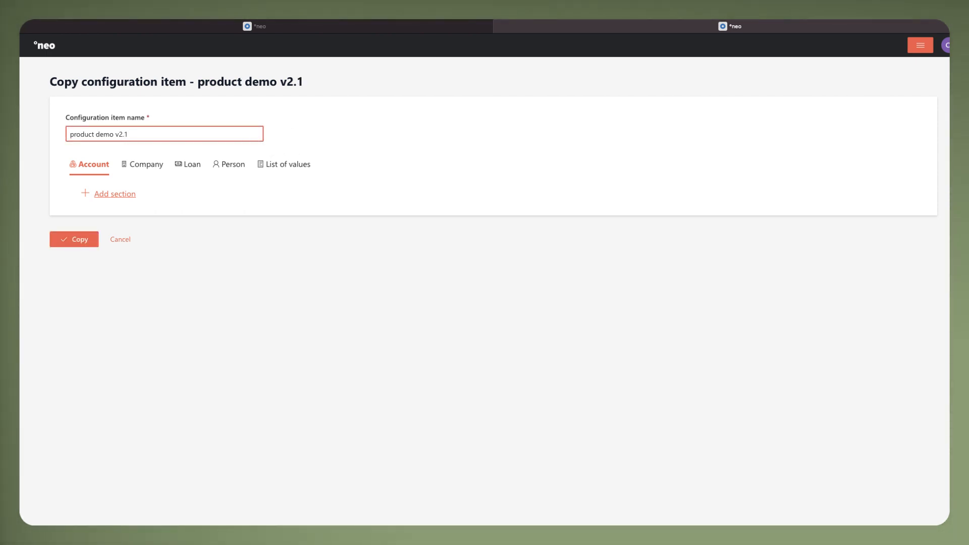
Step: Disable the Number of Employees custom field in the loan's Loan Additional Information section
click(204, 165)
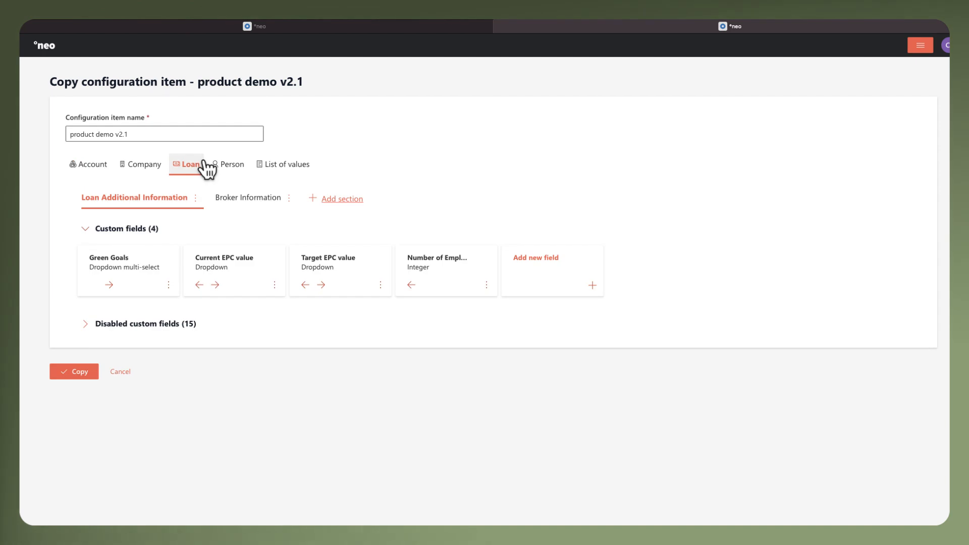
click(485, 286)
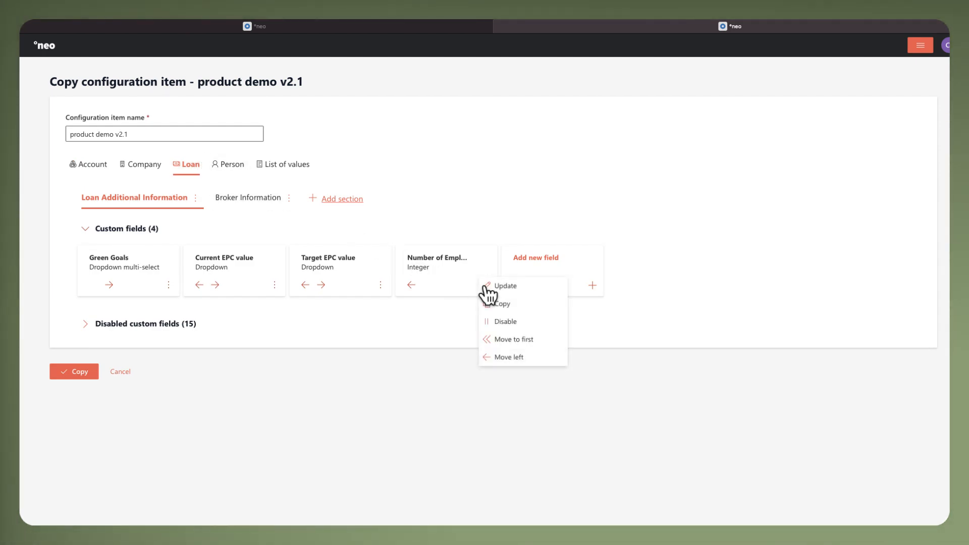
click(502, 321)
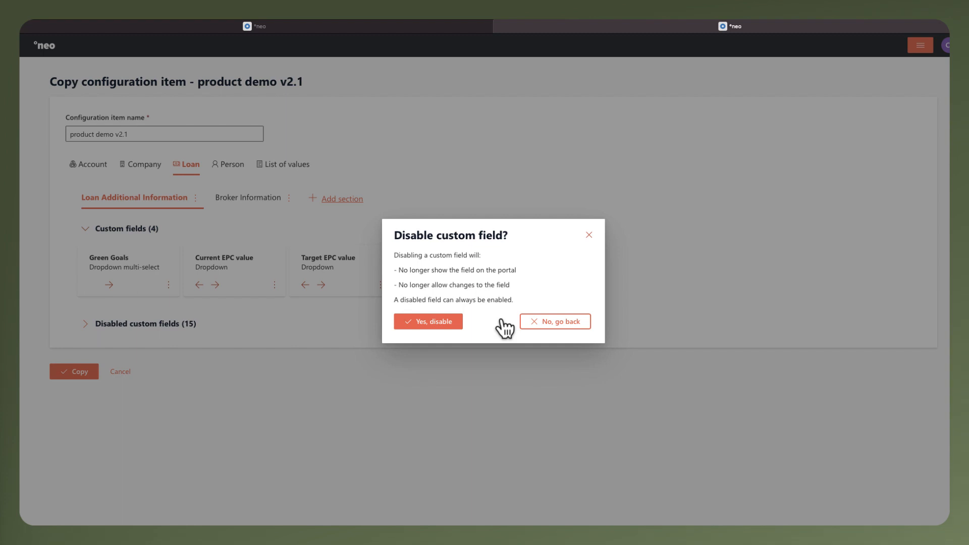
click(445, 323)
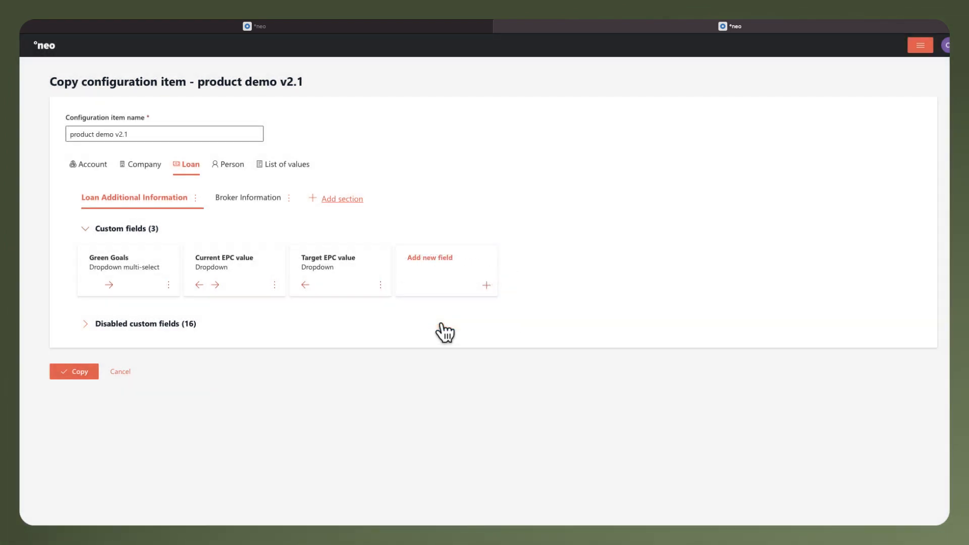
Step: Add a String field labelled "Broker contact information" with key brokercontact to the loan's Broker Information section
click(255, 213)
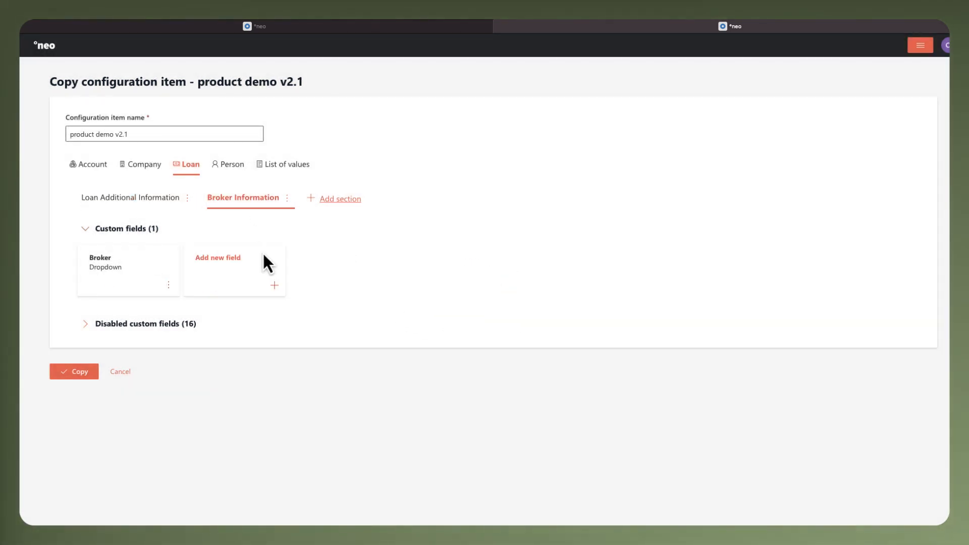
click(274, 285)
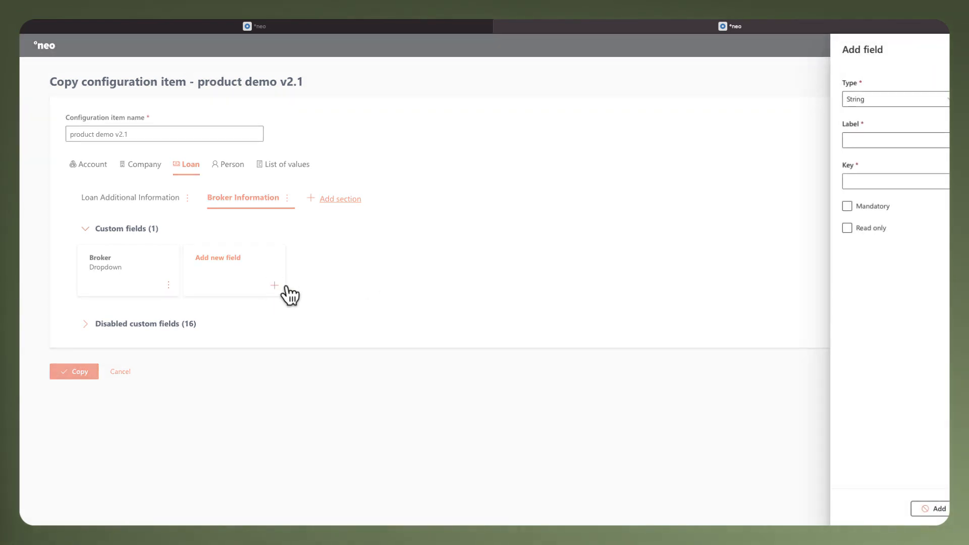
click(946, 101)
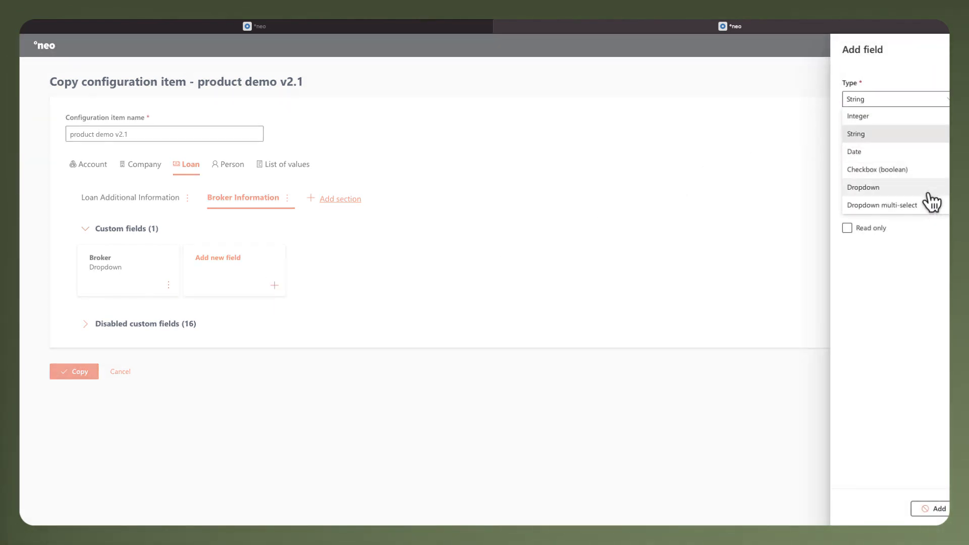
click(923, 134)
click(897, 137)
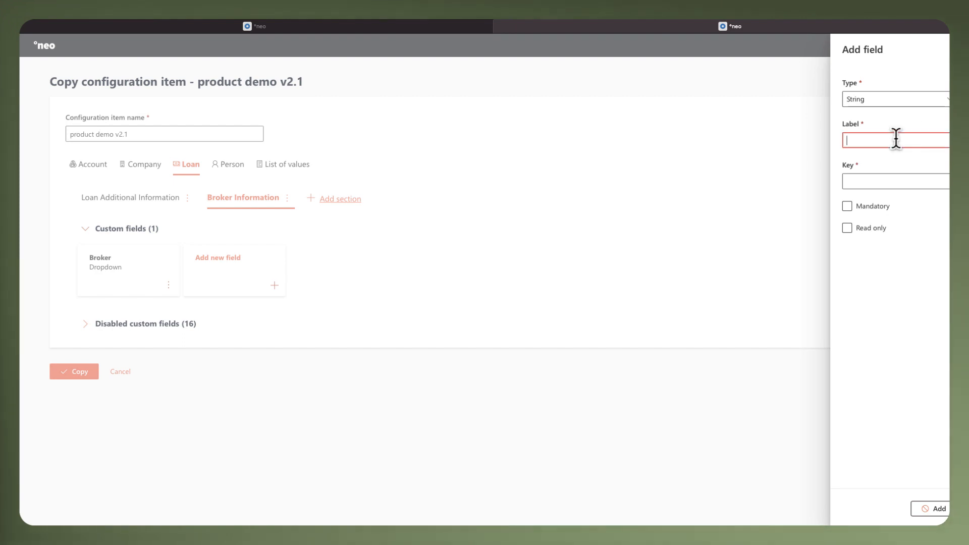
text(Broker conta)
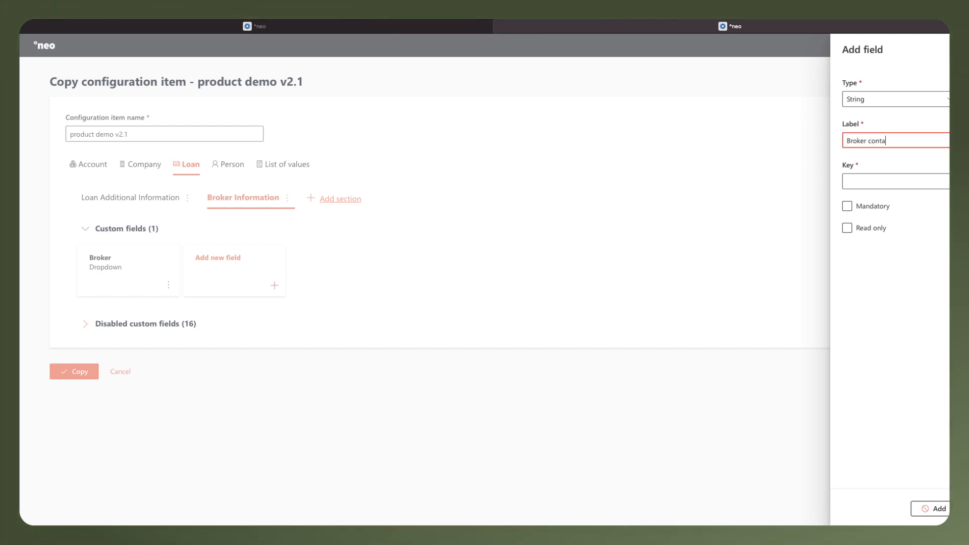
text(ct information)
key(Tab)
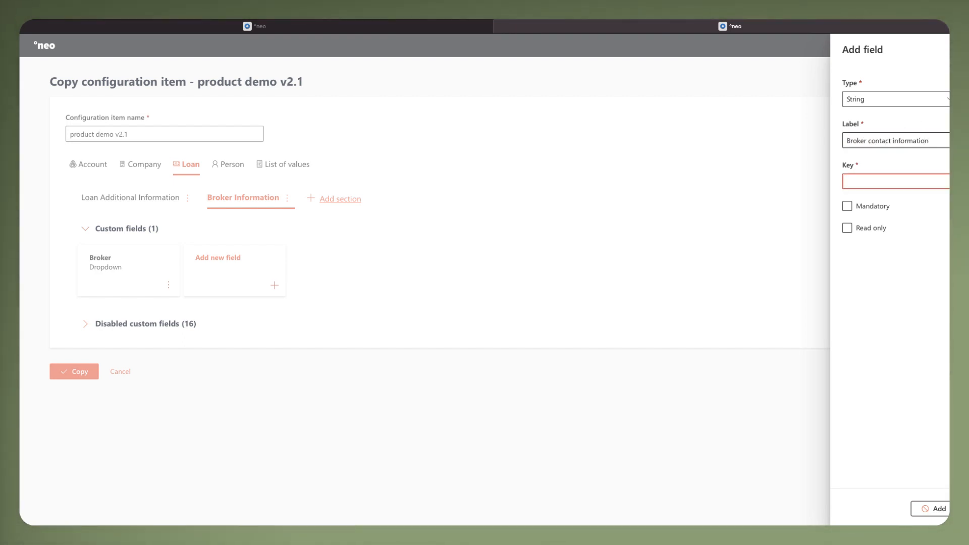
text(brokercontact)
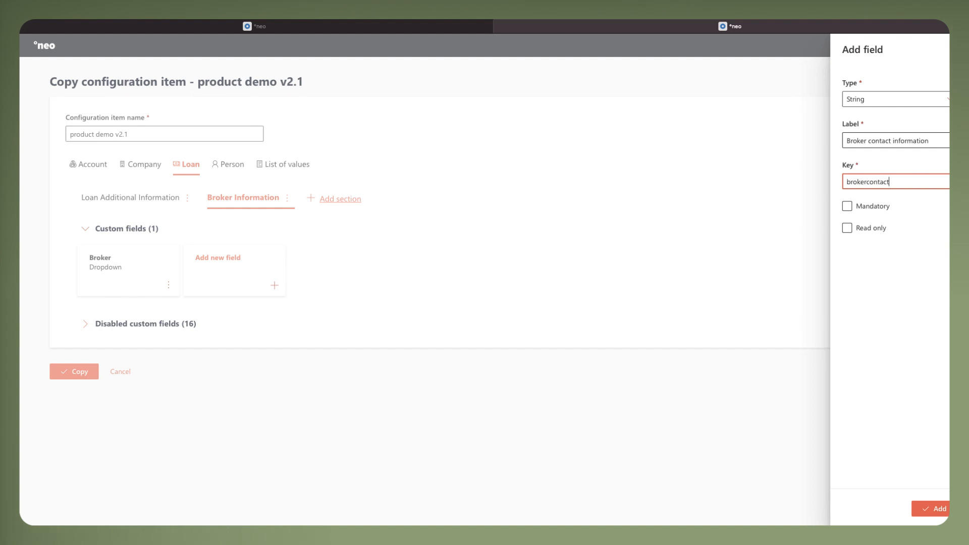
click(940, 509)
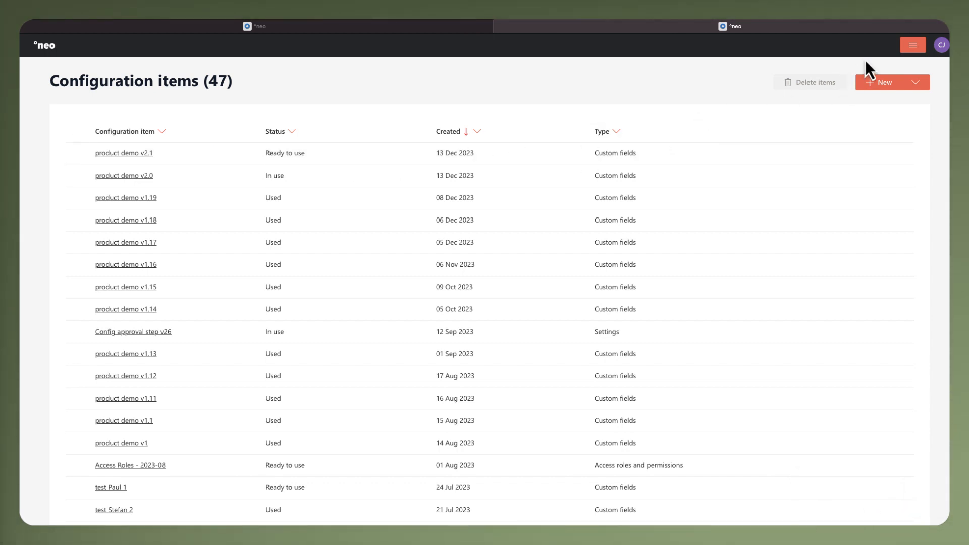
Step: Open the Sandbox environment from the configuration items overview
click(912, 52)
click(918, 82)
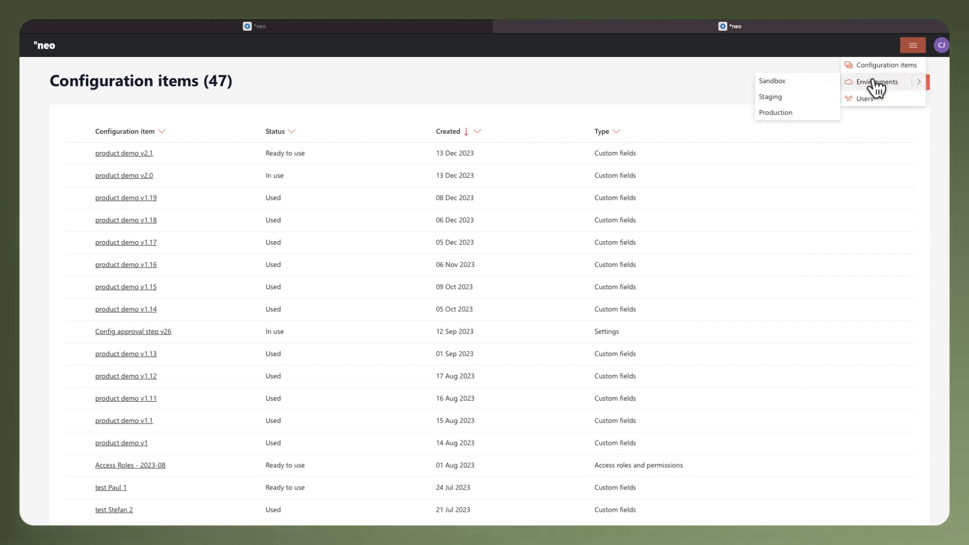
click(811, 82)
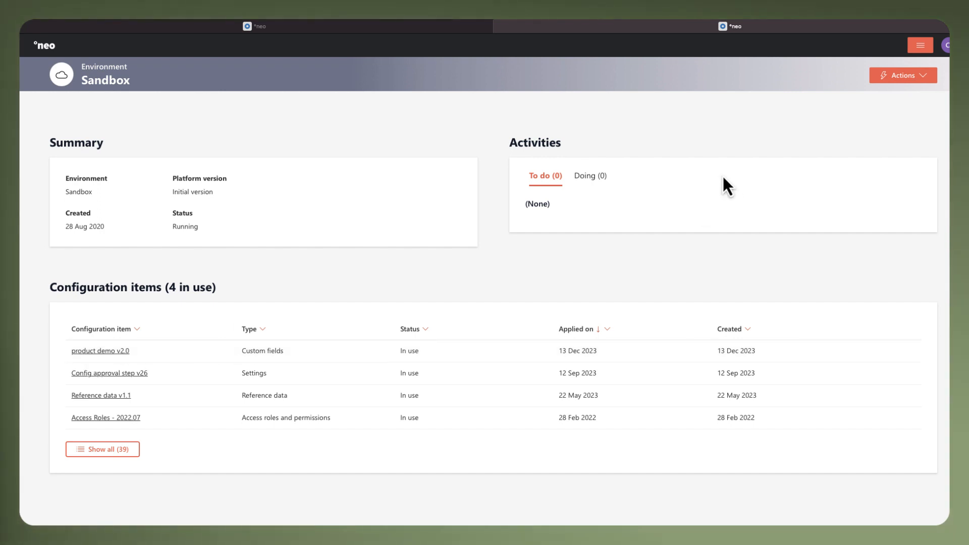
Step: Replace product demo v2.0 with product demo v2.1 in the Sandbox environment's configuration set and confirm the update
click(885, 78)
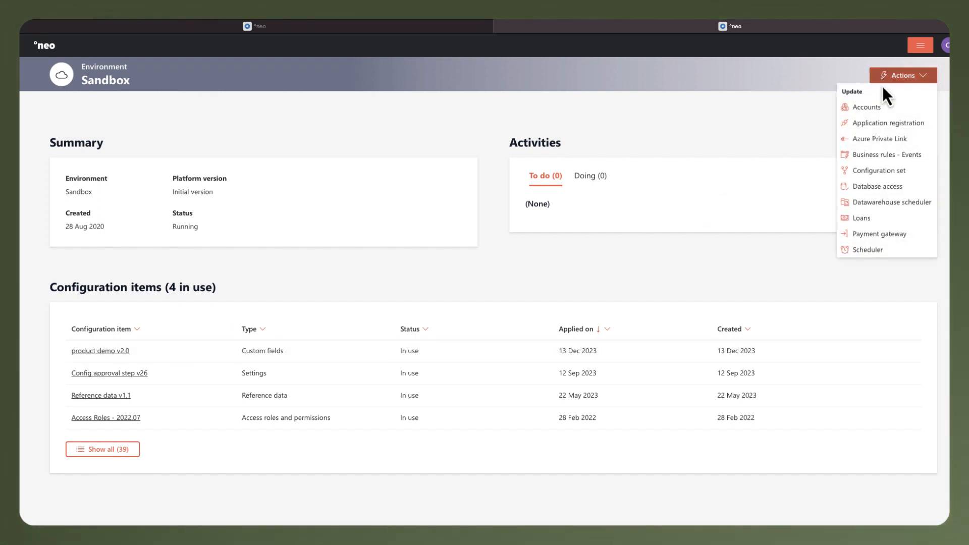
click(879, 175)
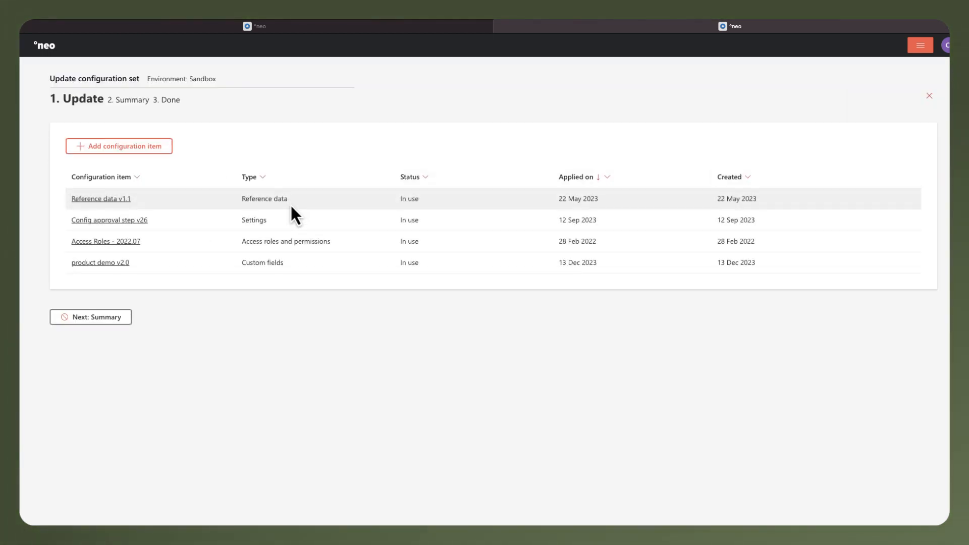
click(170, 153)
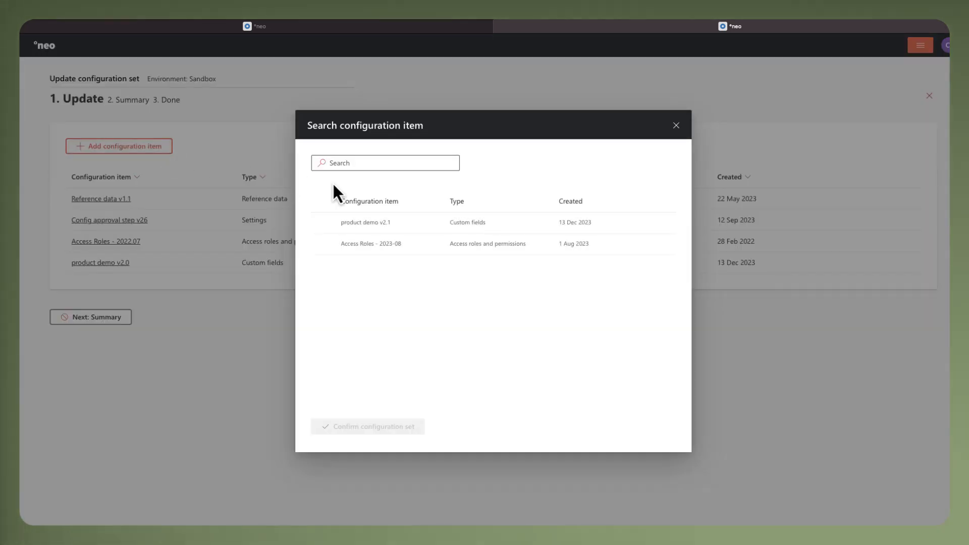
click(322, 230)
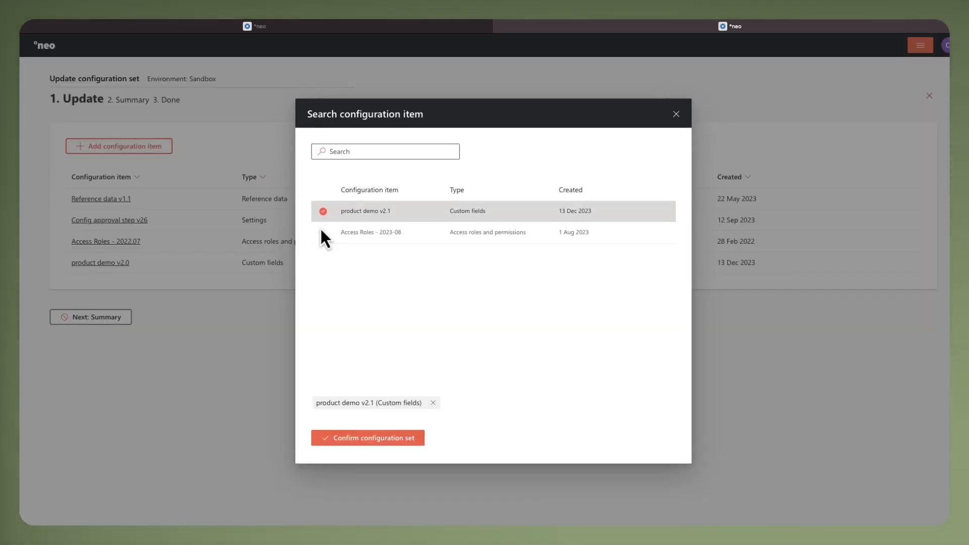
click(341, 447)
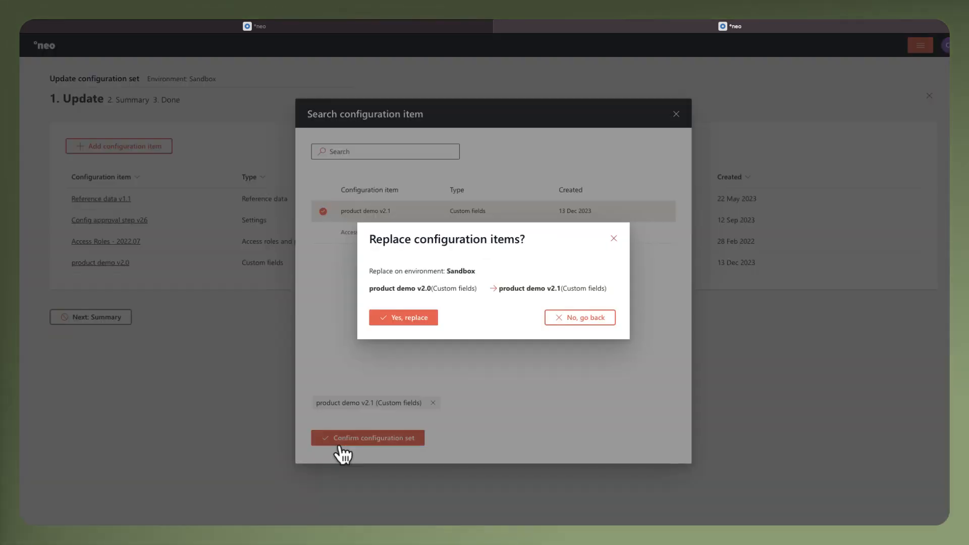
click(402, 318)
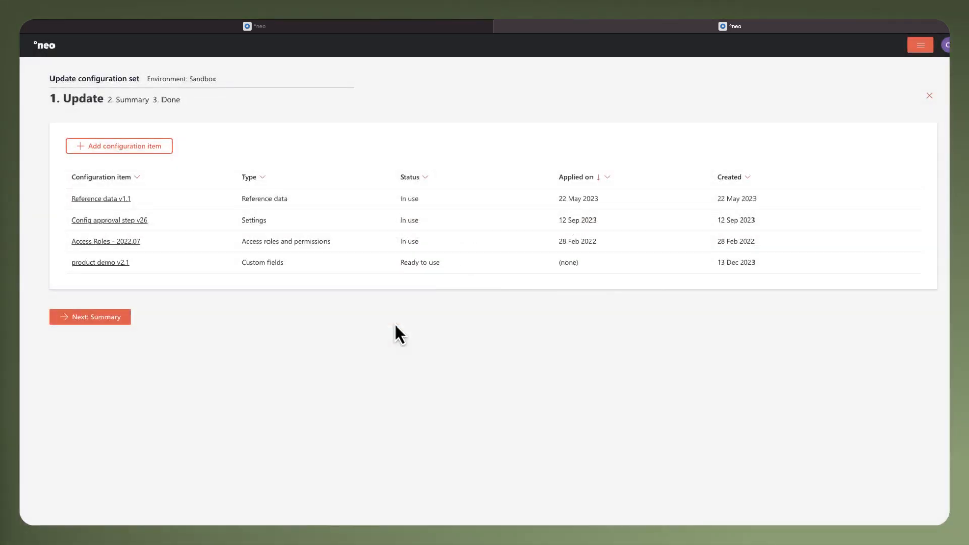
click(116, 322)
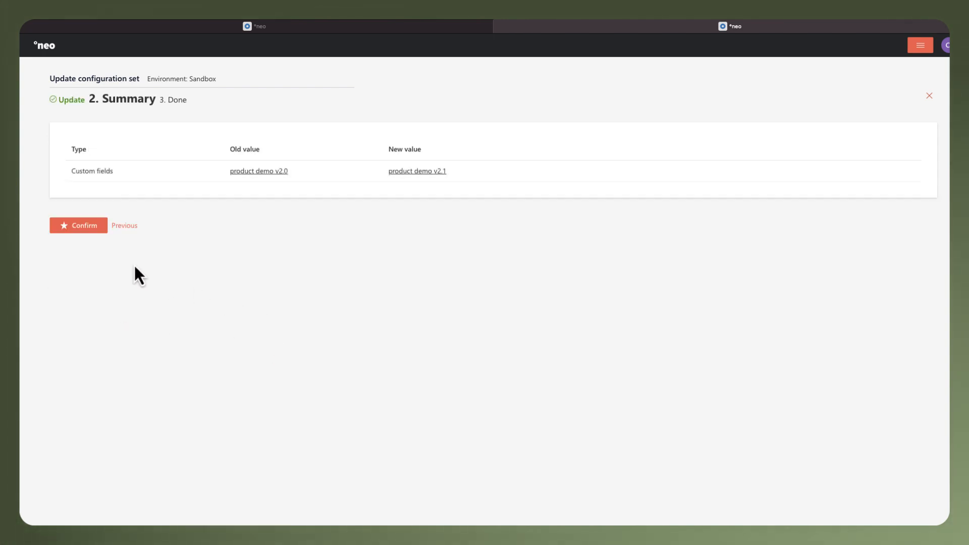
click(86, 226)
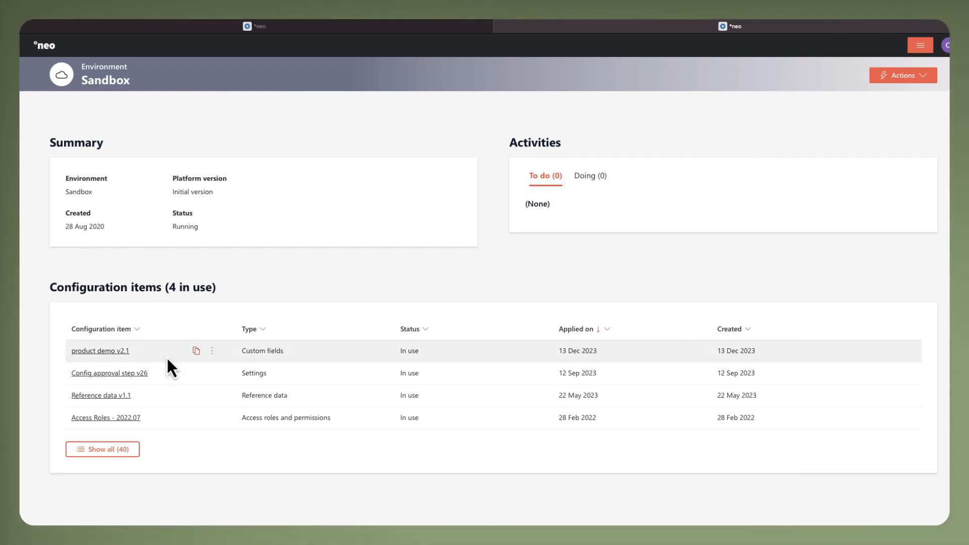
Step: Reload the loan's details page and check the custom fields under Loan Additional Information and Broker Information
click(275, 33)
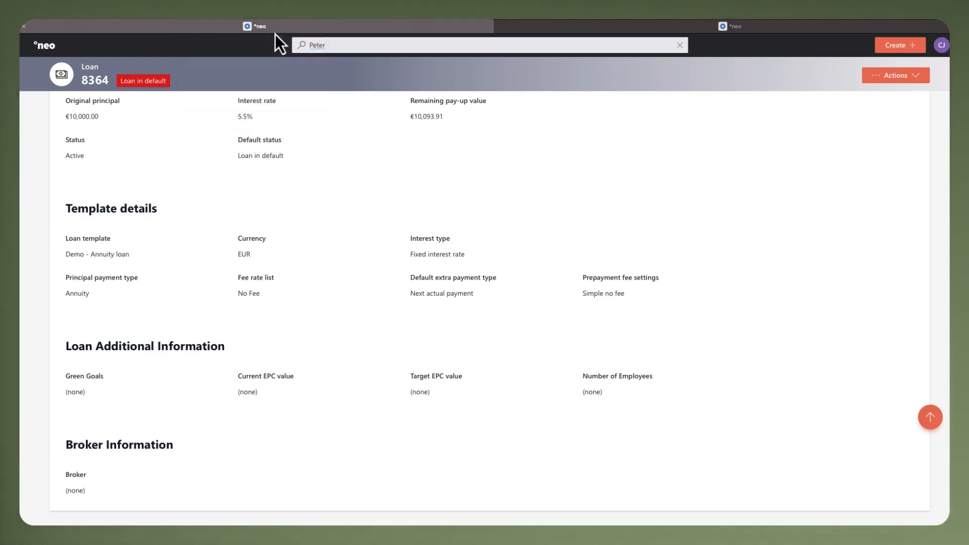
scroll(213, 229, up, 5)
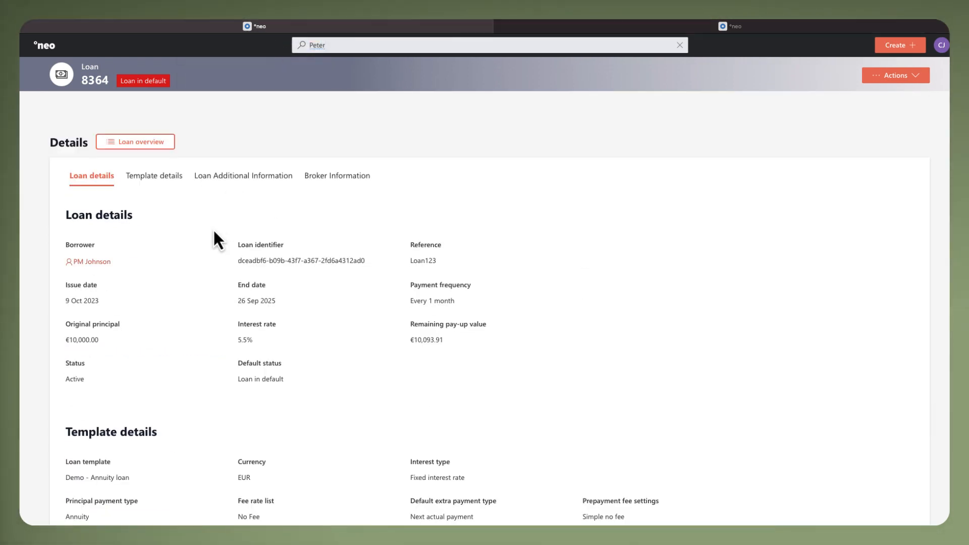
click(684, 18)
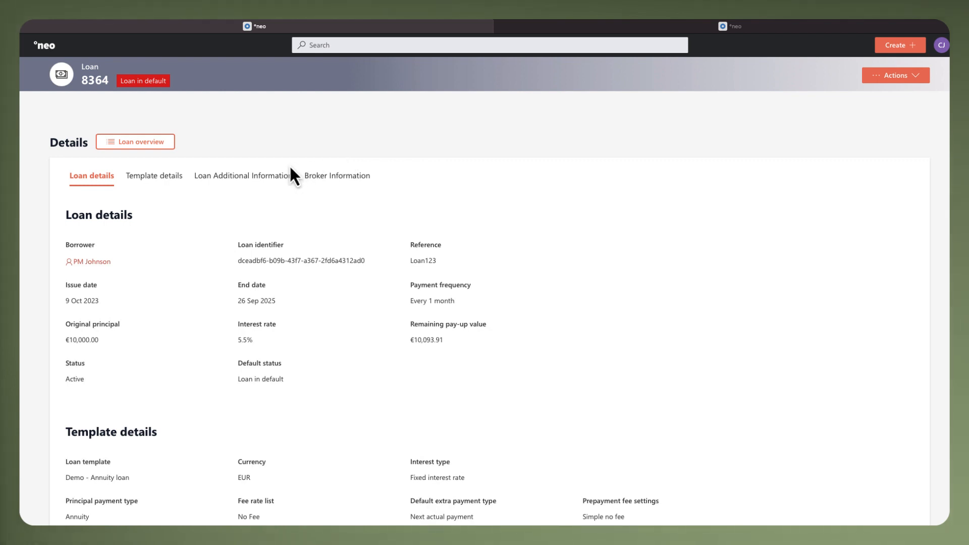
click(271, 176)
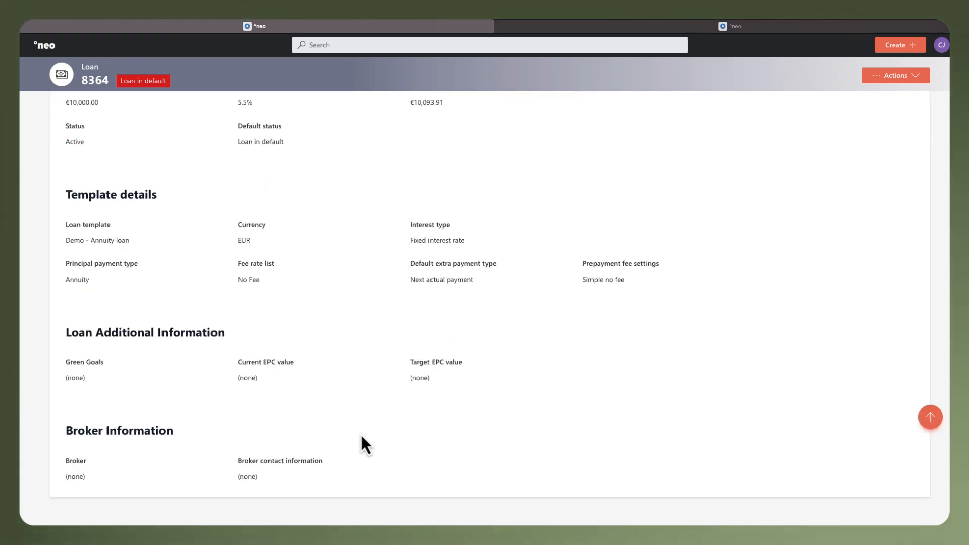
Step: Update the loan's custom fields with Funding Circle as broker and the broker's phone number as contact information, and confirm
click(892, 83)
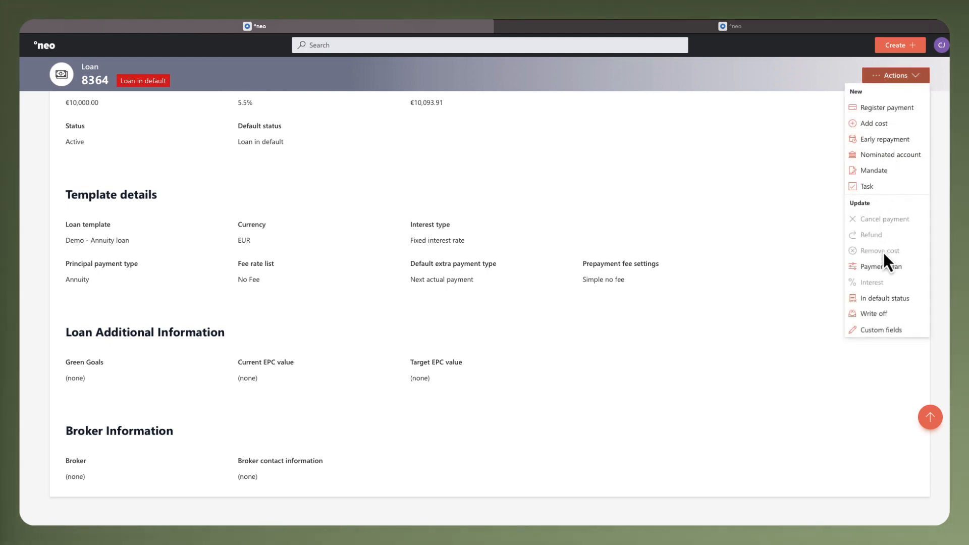
click(883, 331)
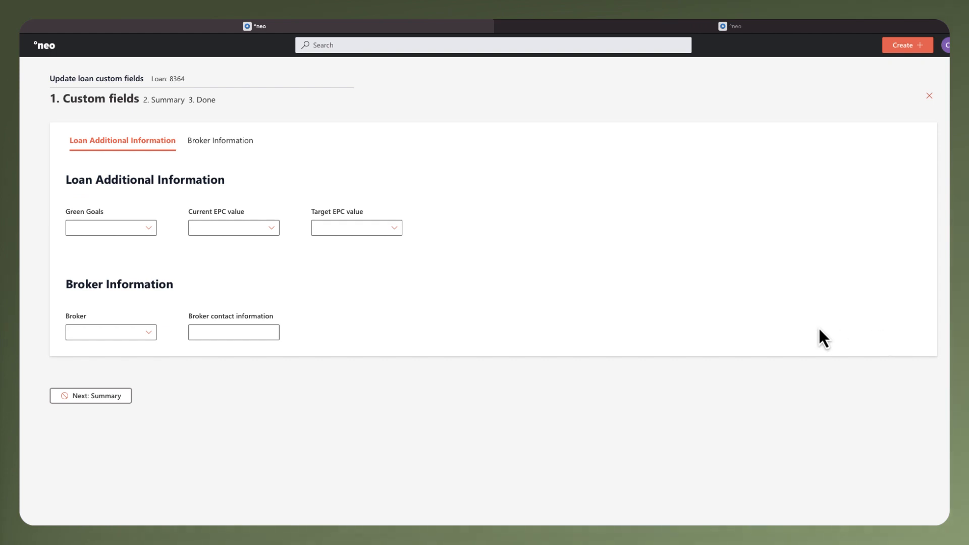
click(148, 333)
click(135, 347)
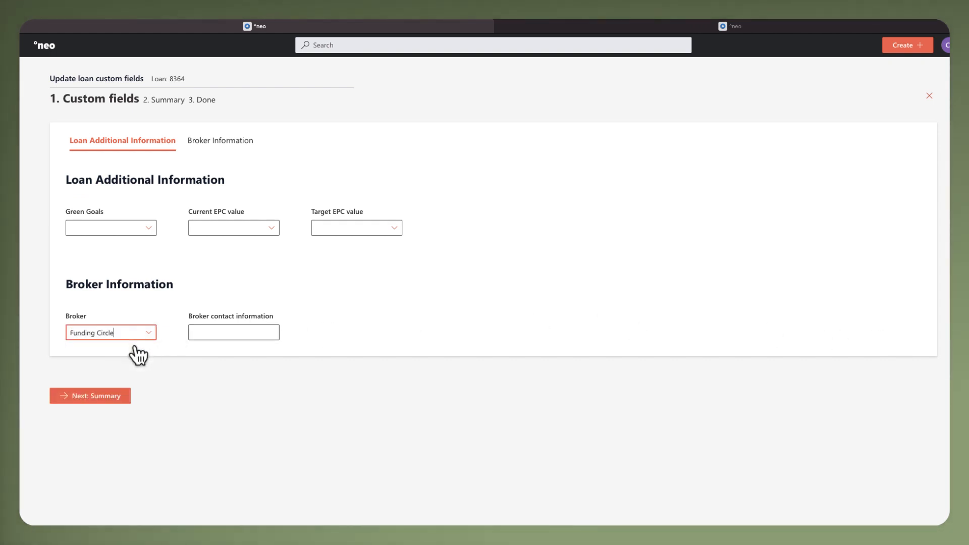
click(227, 332)
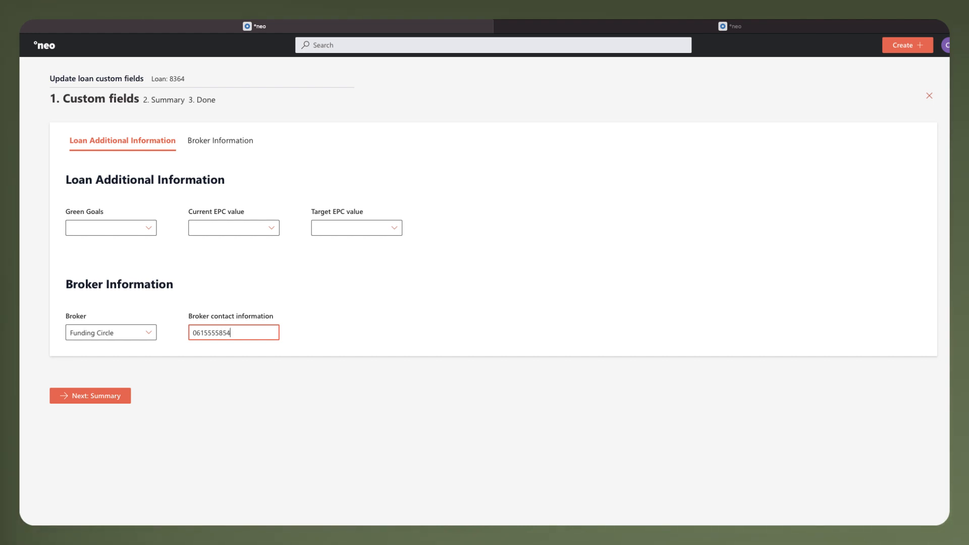
click(116, 397)
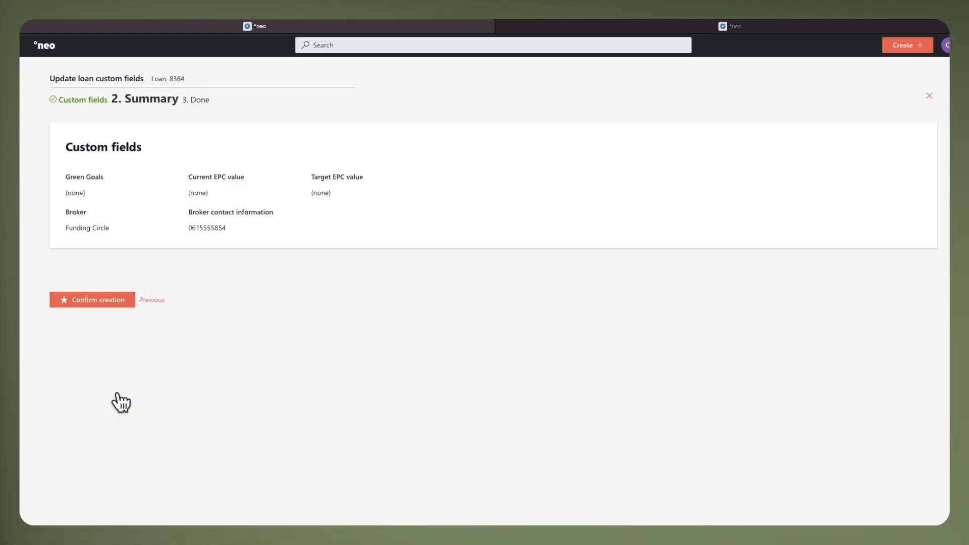
click(114, 302)
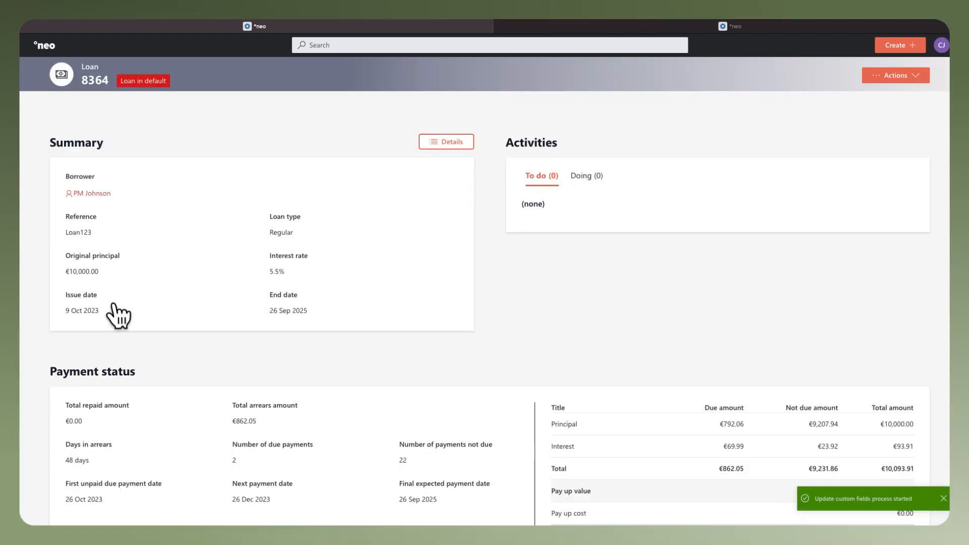